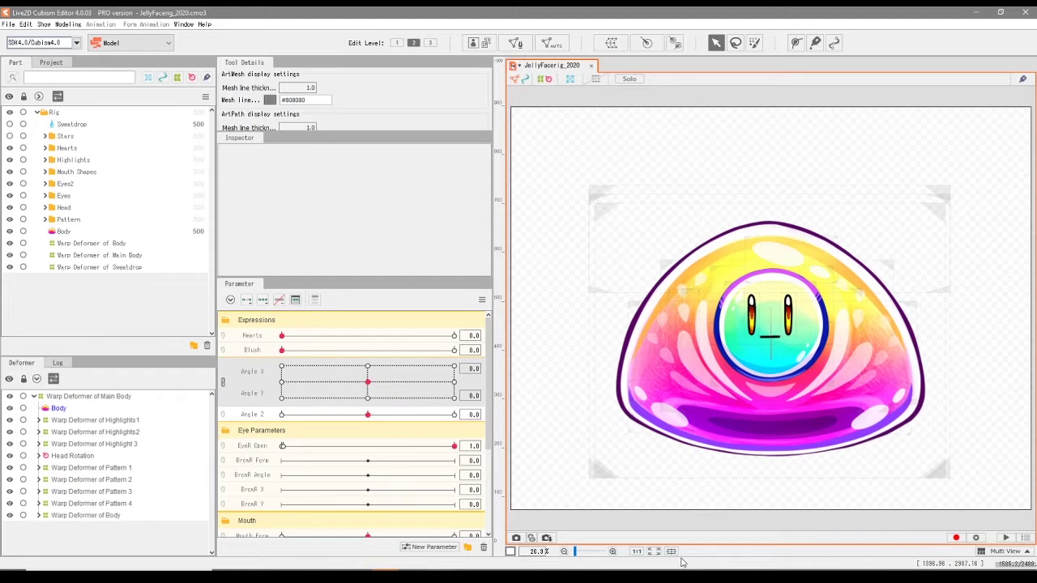
# Test the rig by tilting the jelly's head and nearly closing its eyes
pyautogui.moveTo(368, 382)
pyautogui.mouseDown()
pyautogui.moveTo(360, 397)
pyautogui.moveTo(369, 350)
pyautogui.moveTo(289, 370)
pyautogui.moveTo(308, 398)
pyautogui.moveTo(400, 419)
pyautogui.moveTo(440, 371)
pyautogui.moveTo(389, 375)
pyautogui.moveTo(369, 393)
pyautogui.moveTo(397, 381)
pyautogui.moveTo(357, 382)
pyautogui.mouseUp()
pyautogui.moveTo(455, 446); pyautogui.dragTo(340, 462)
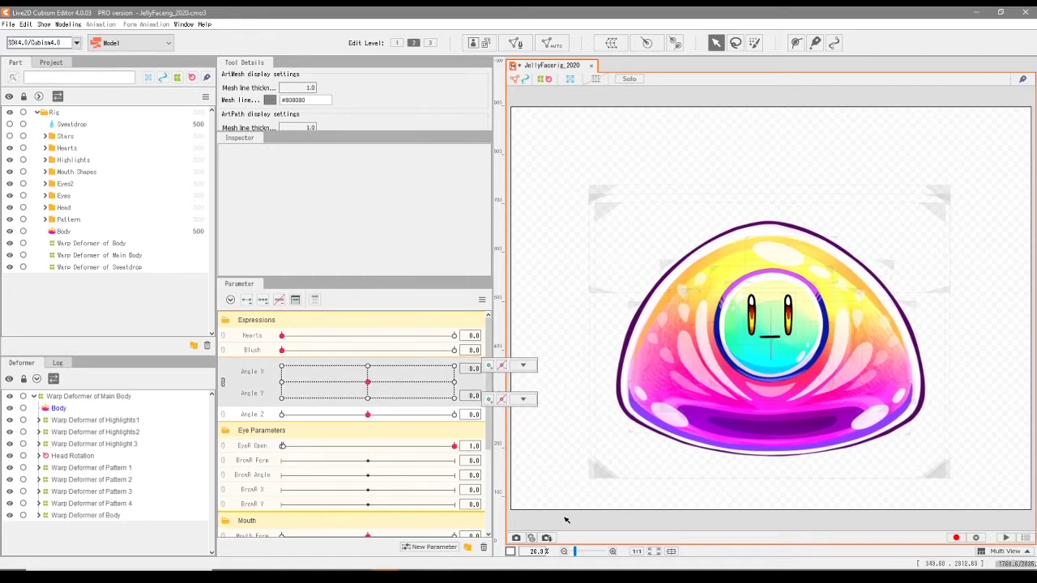
pyautogui.click(522, 366)
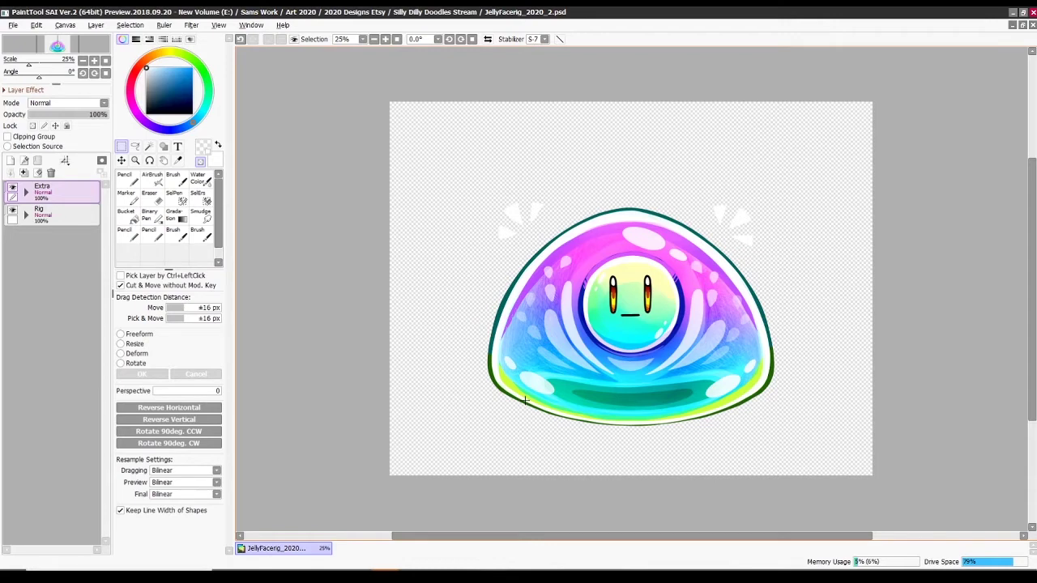
# Inspect the PSD's Rig and Extra folders, confirming the Triangles1 and Triangles2 layers
pyautogui.moveTo(481, 173); pyautogui.dragTo(542, 243)
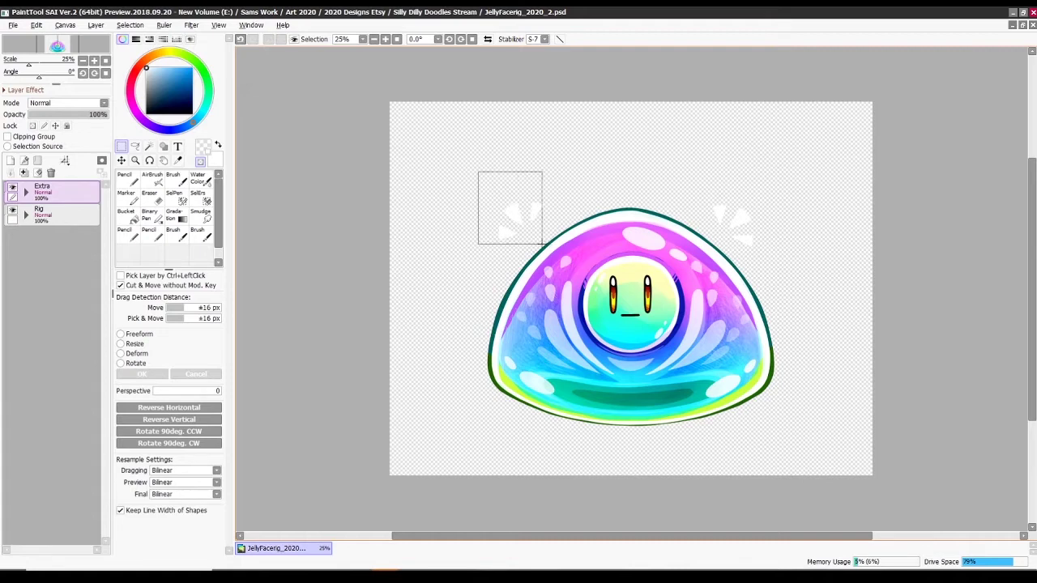
pyautogui.hotkey('ctrl', 'd')
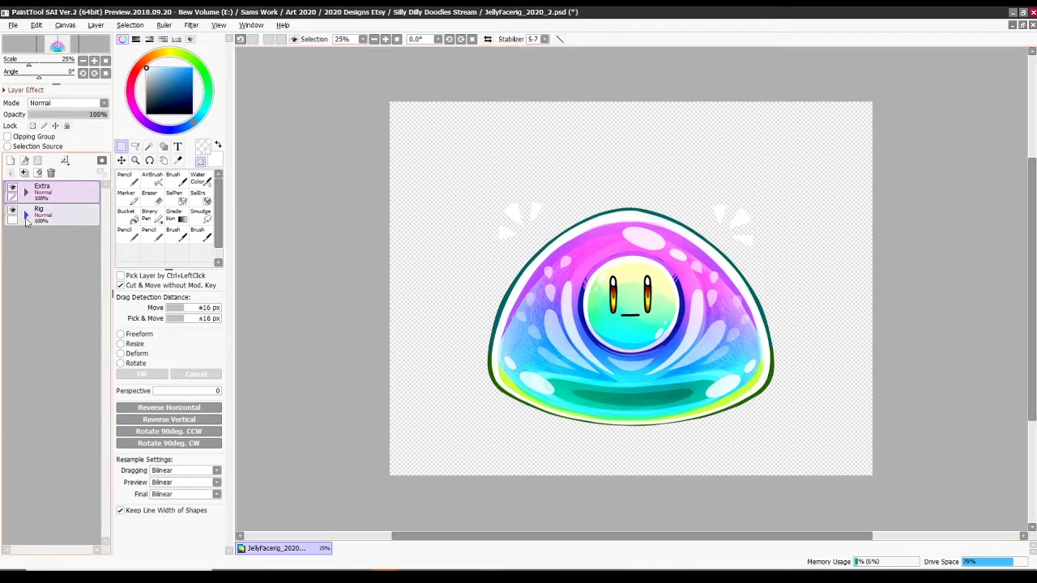
pyautogui.click(26, 216)
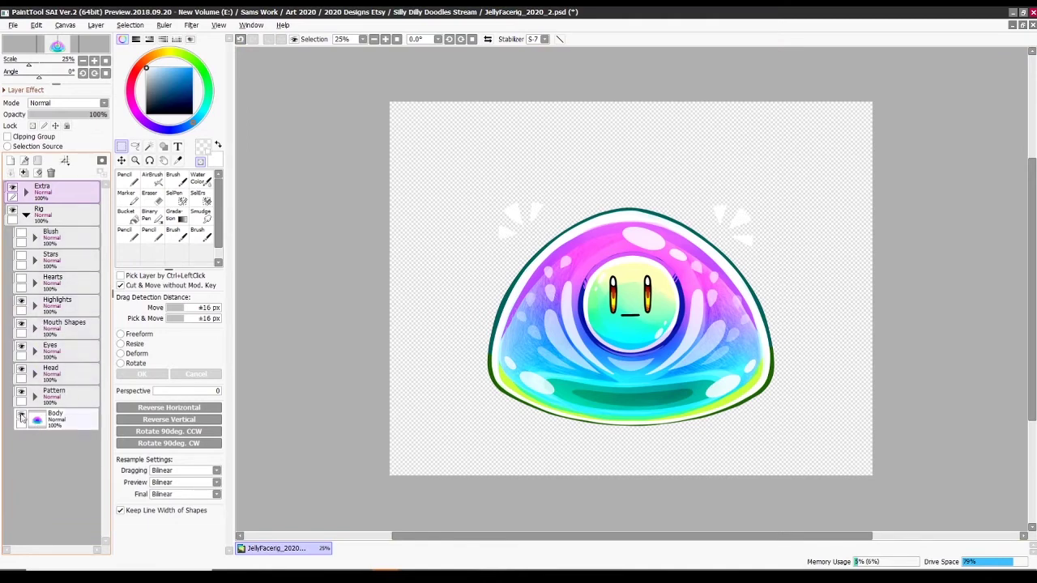
pyautogui.click(26, 215)
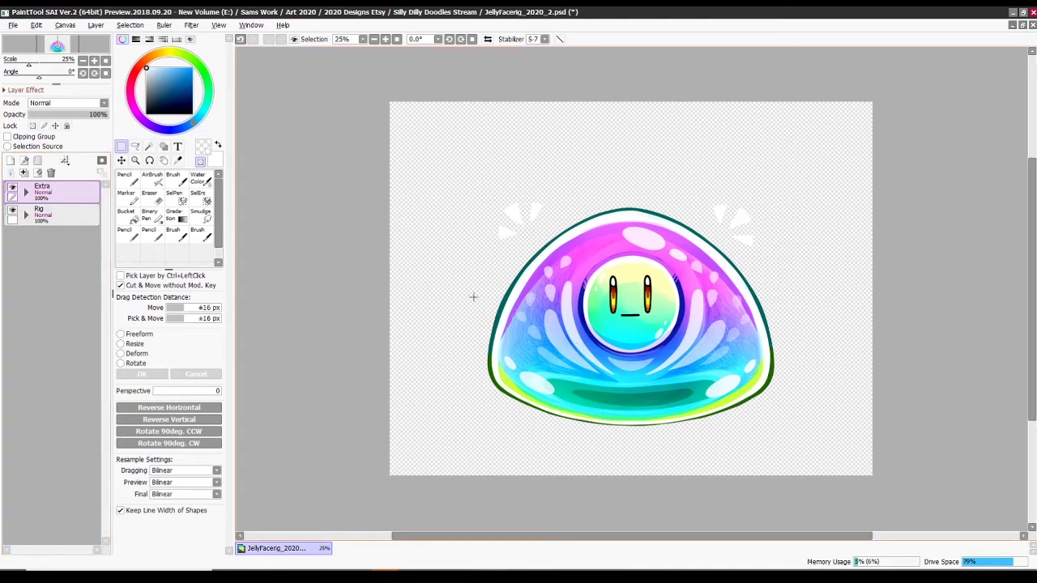
pyautogui.click(26, 192)
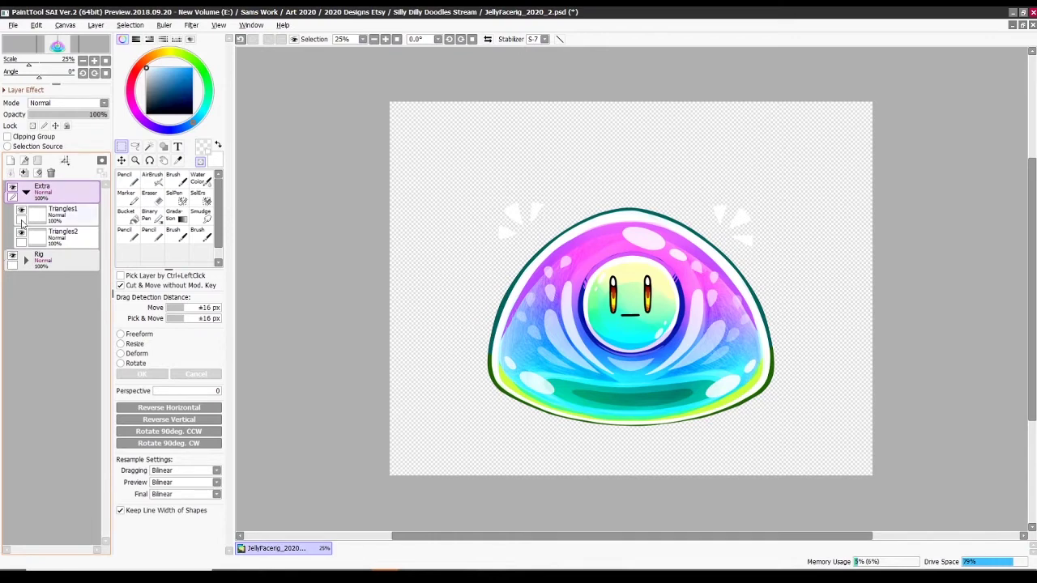
pyautogui.click(26, 192)
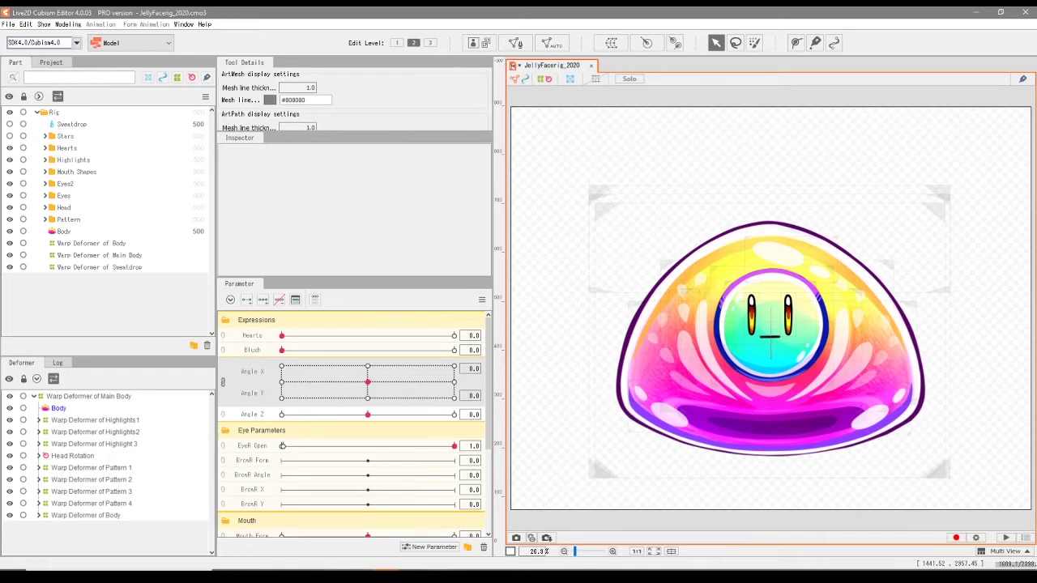
# Drag JellyFacerig_2020_2.psd from File Explorer onto the Live2D model canvas
pyautogui.hotkey('alt', 'Tab')
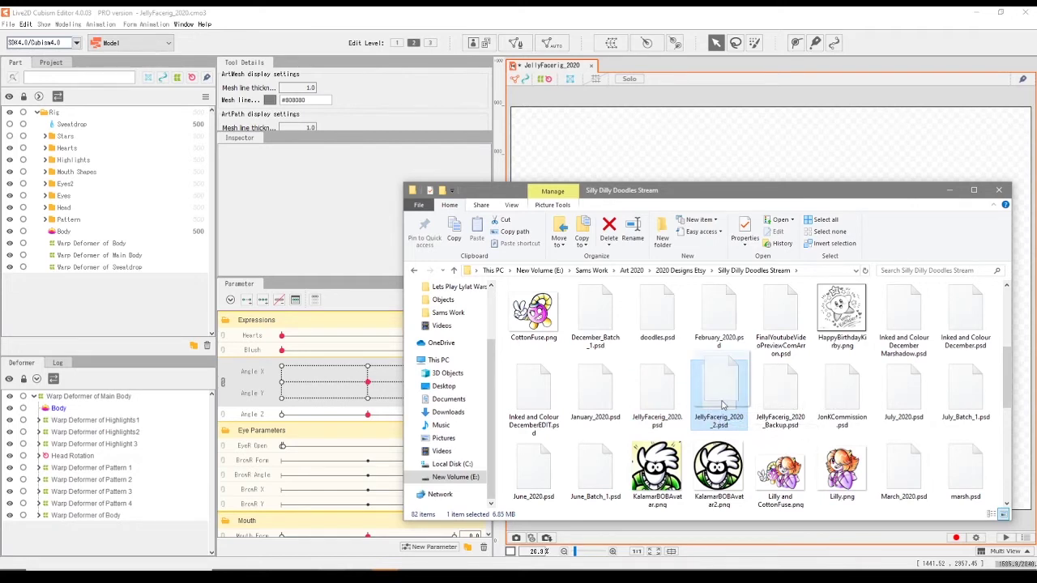
pyautogui.moveTo(718, 401); pyautogui.dragTo(775, 157)
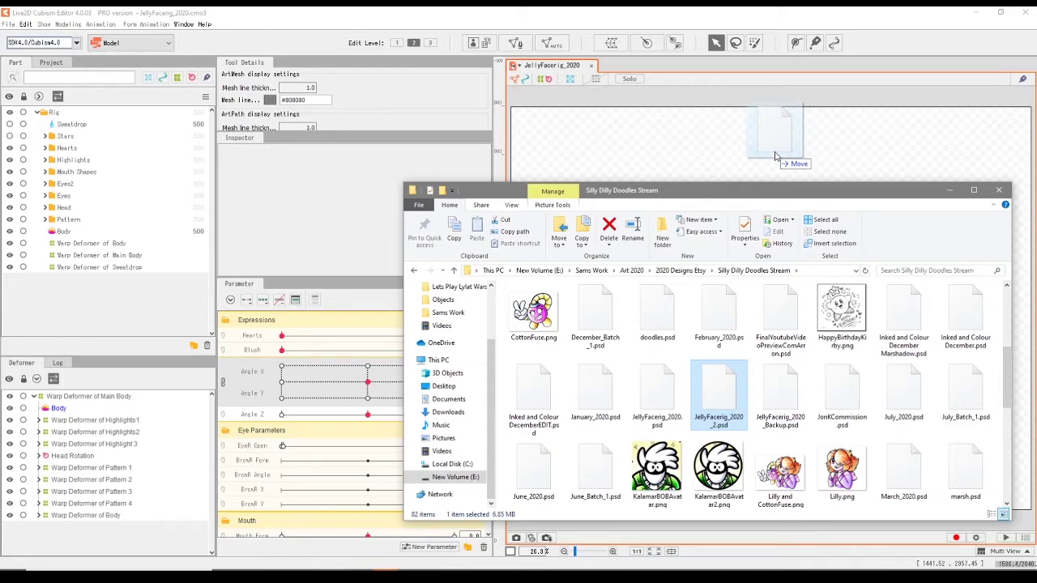
pyautogui.moveTo(775, 156); pyautogui.dragTo(774, 158)
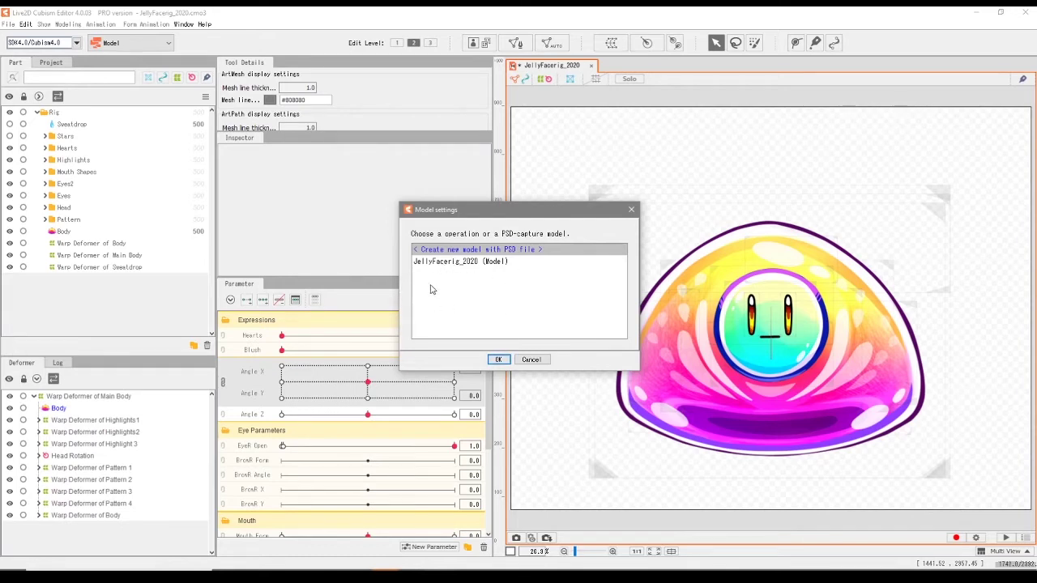
# Load the PSD into the JellyFacerig_2020 model, replacing JellyFacerig_2020.psd, and check the new colours
pyautogui.click(484, 264)
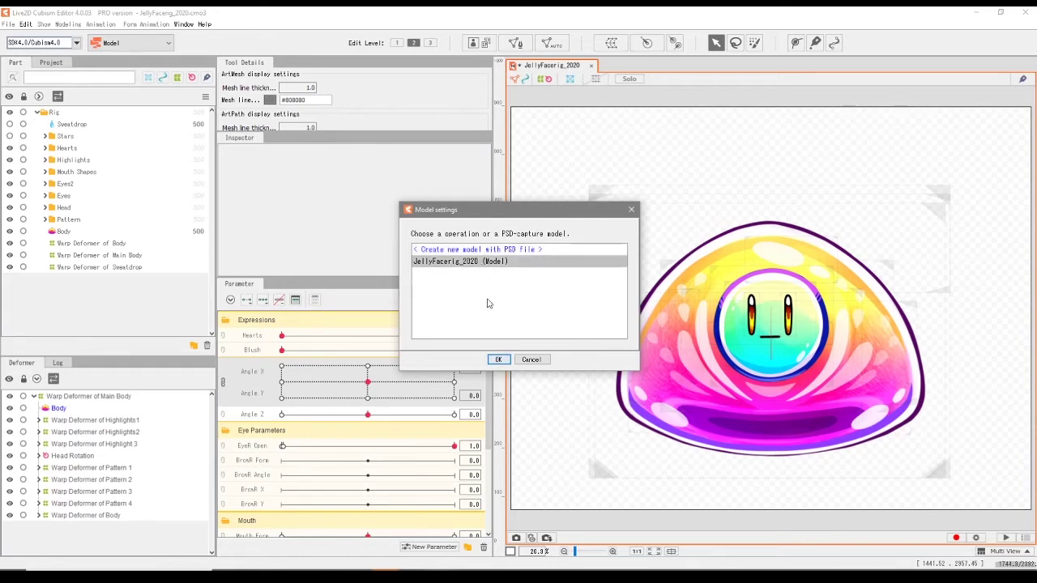
pyautogui.click(498, 361)
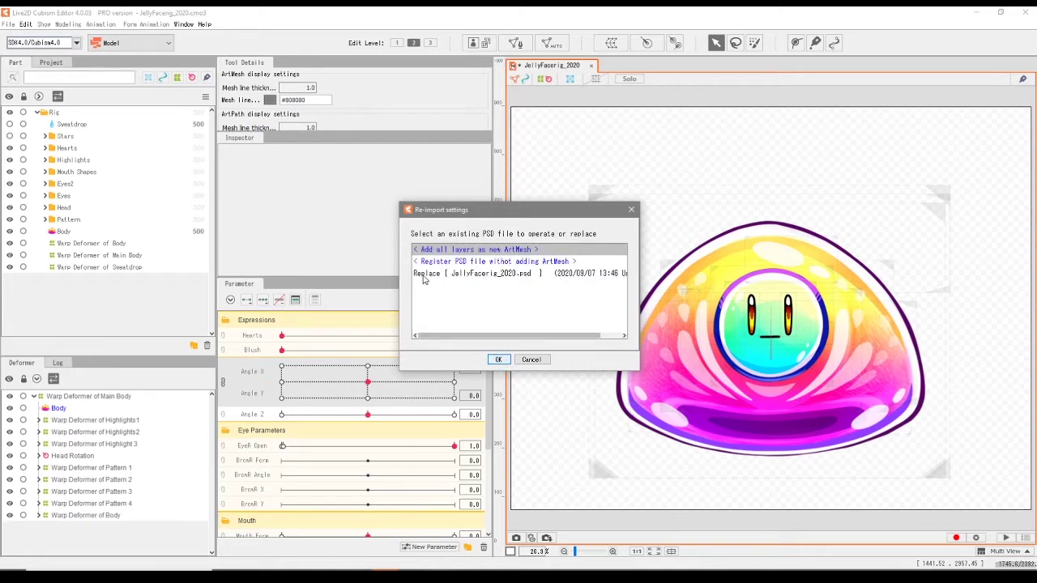
pyautogui.click(516, 277)
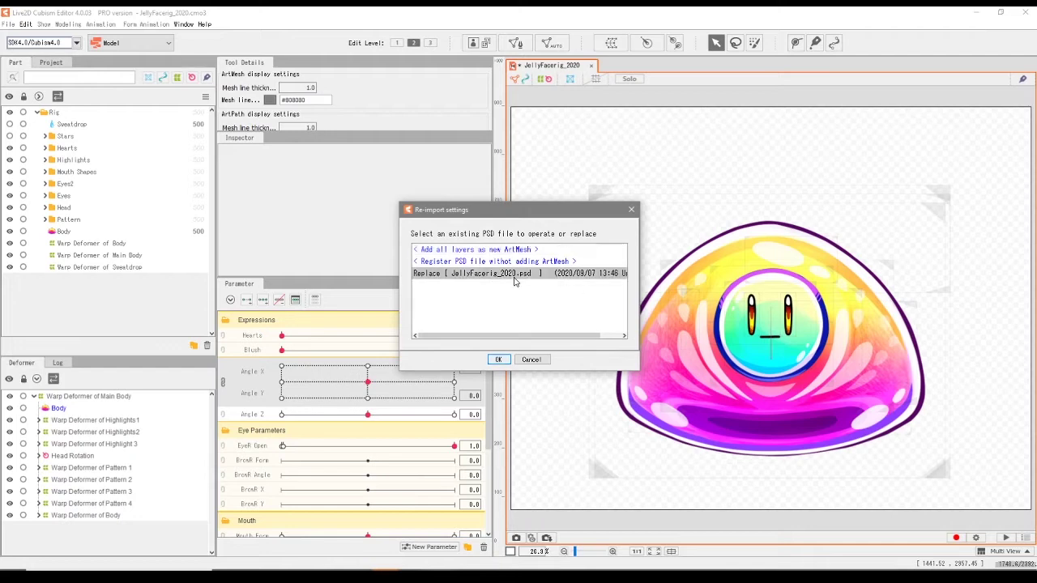
pyautogui.click(498, 359)
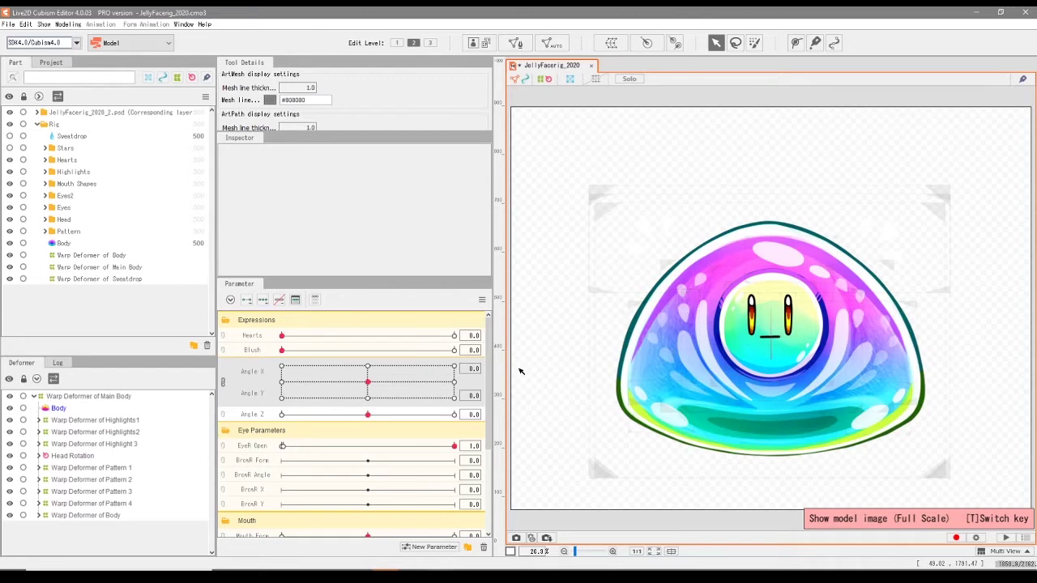
pyautogui.moveTo(367, 382)
pyautogui.mouseDown()
pyautogui.moveTo(356, 377)
pyautogui.moveTo(379, 375)
pyautogui.moveTo(386, 395)
pyautogui.moveTo(336, 342)
pyautogui.moveTo(366, 396)
pyautogui.moveTo(409, 396)
pyautogui.moveTo(365, 367)
pyautogui.moveTo(354, 403)
pyautogui.moveTo(368, 382)
pyautogui.mouseUp()
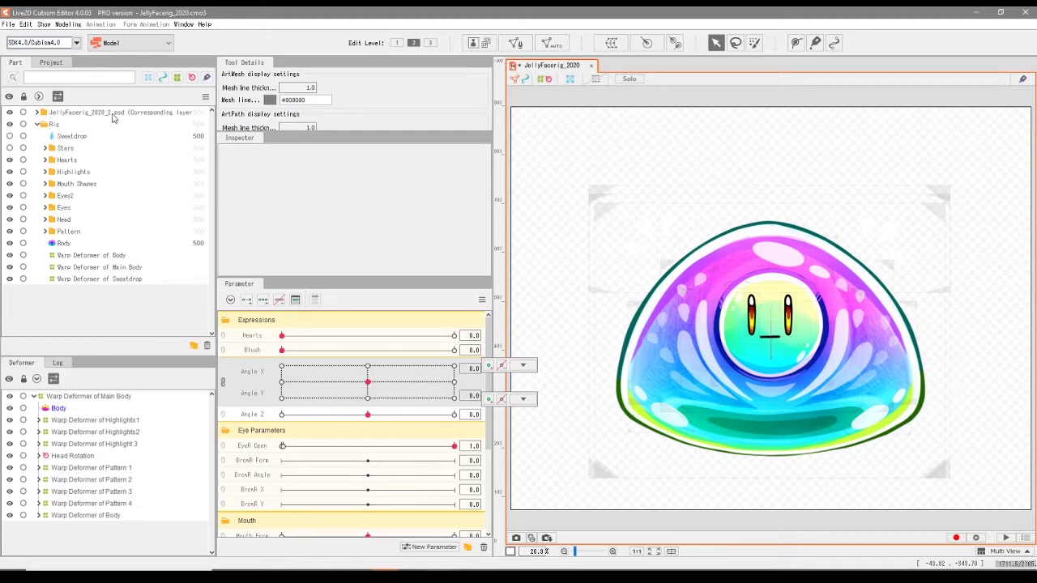
# Move the imported Extra part, holding Triangles1 and Triangles2, into the Rig part
pyautogui.click(36, 113)
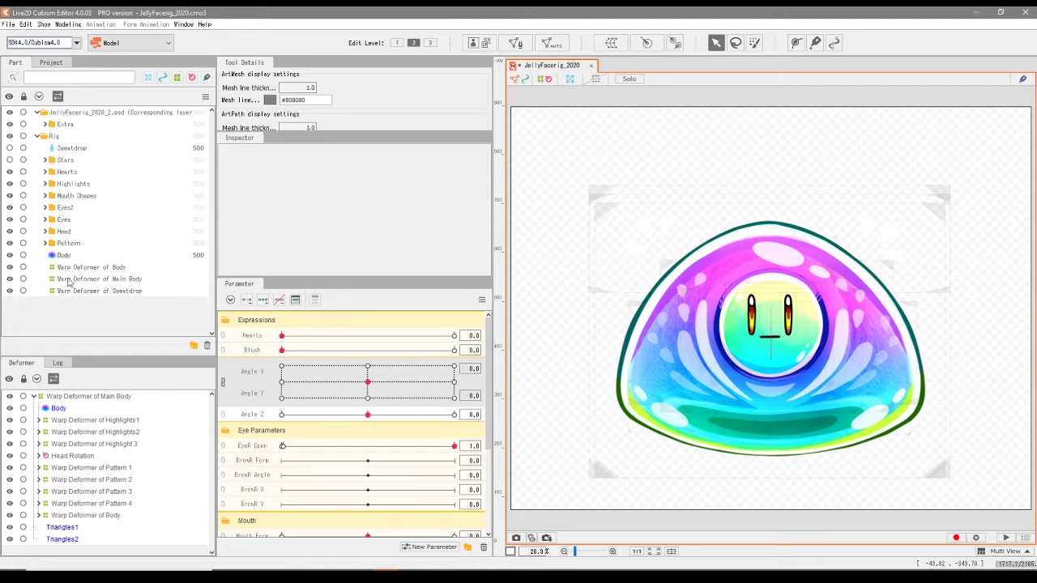
pyautogui.click(46, 124)
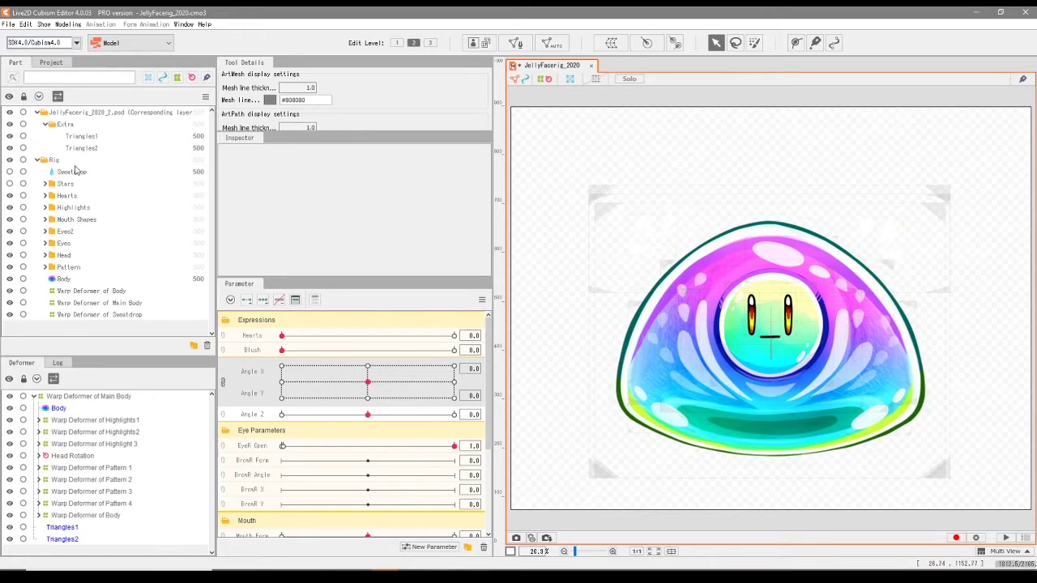
pyautogui.click(45, 124)
pyautogui.moveTo(58, 126); pyautogui.dragTo(70, 156)
# Delete the leftover empty JellyFacerig_2020_2.psd part and swing the head to test the rig
pyautogui.click(61, 114)
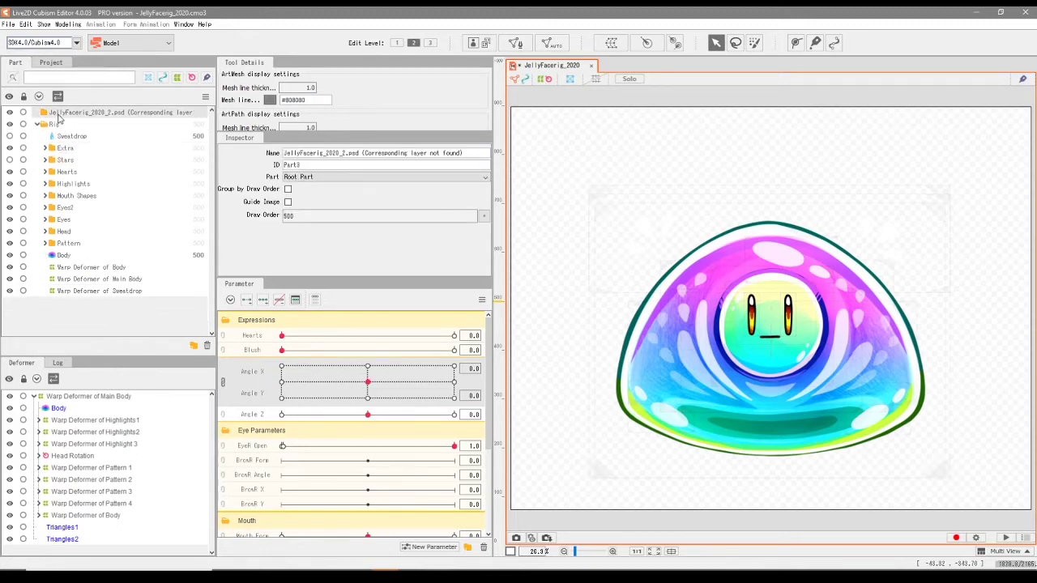
pyautogui.click(207, 345)
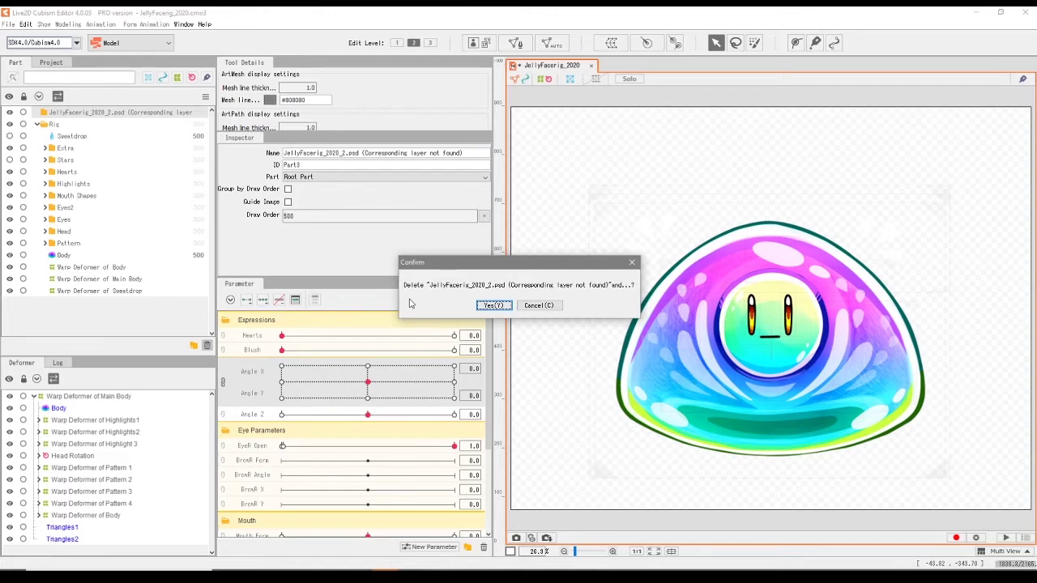
pyautogui.click(494, 306)
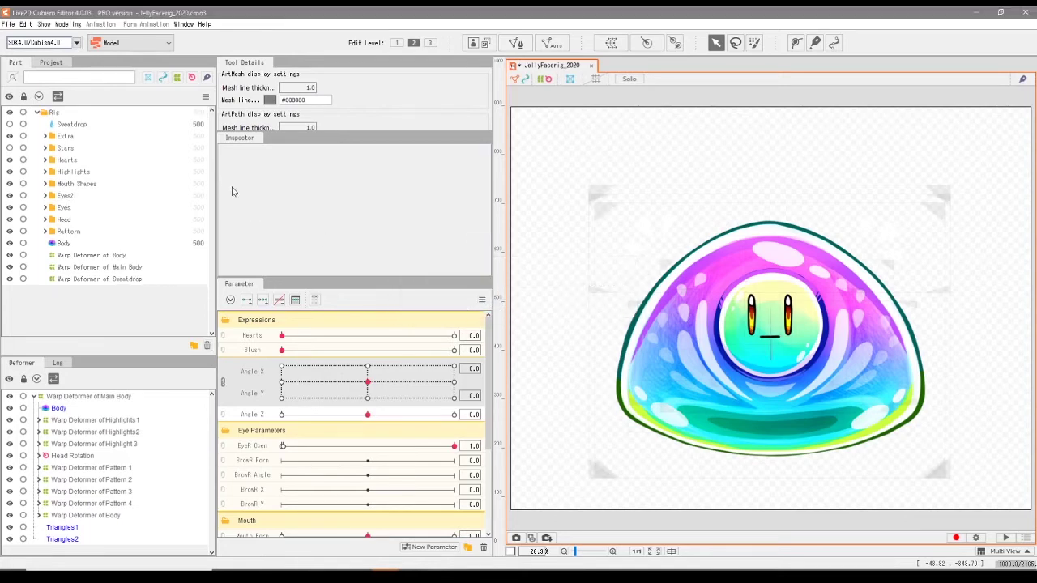
pyautogui.click(415, 393)
pyautogui.moveTo(256, 366); pyautogui.dragTo(370, 388)
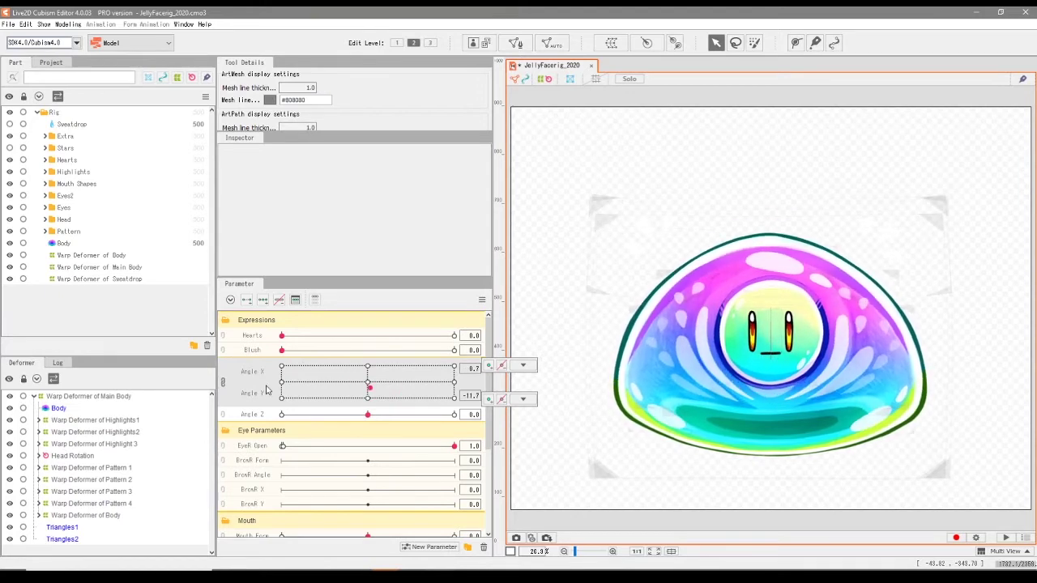
pyautogui.click(55, 136)
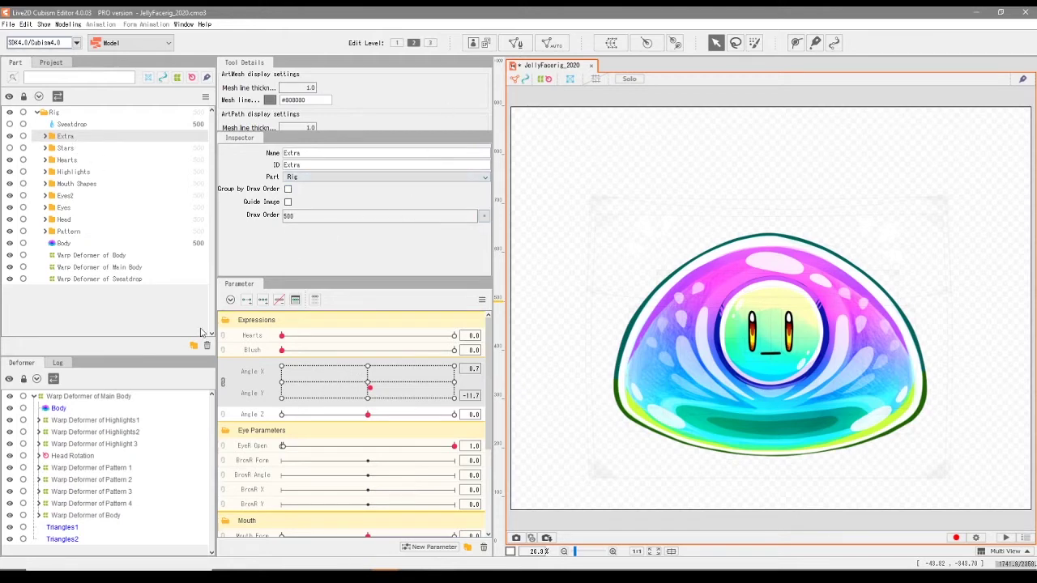
# Select Triangles1 and Triangles2 and open the Edit Texture Atlas dialog
pyautogui.click(473, 42)
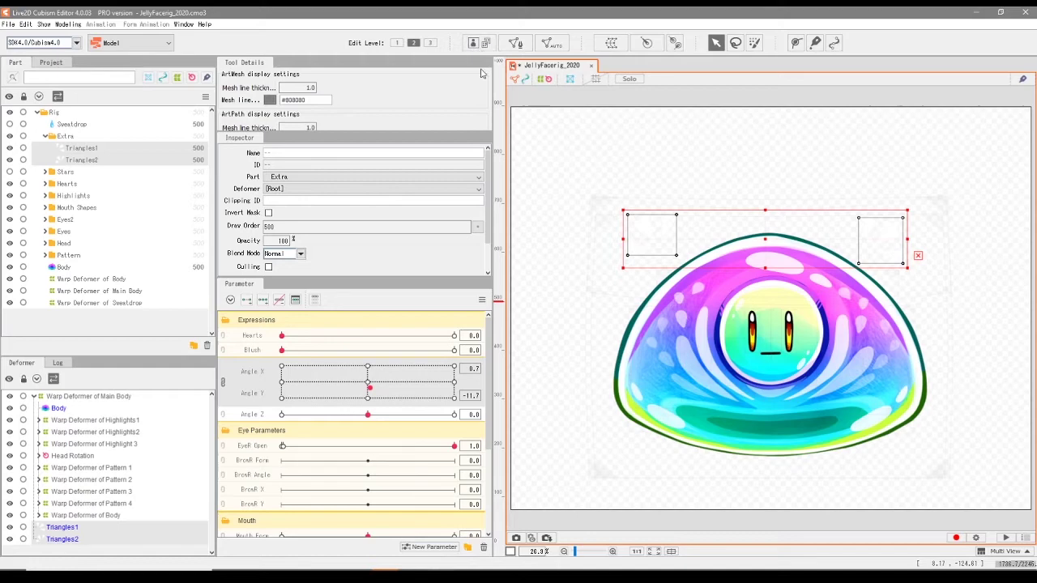
pyautogui.click(480, 45)
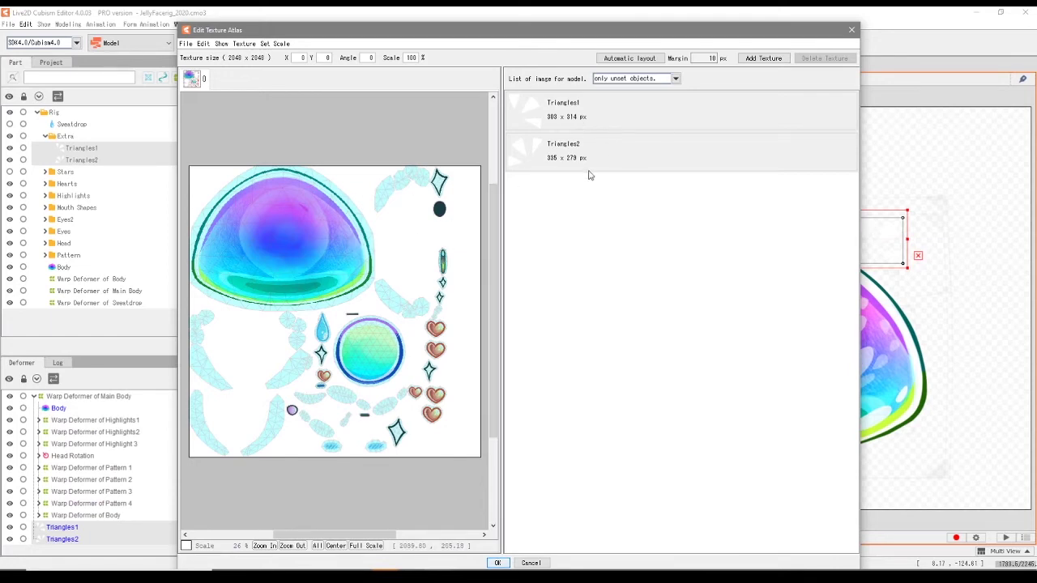
# Place Triangles1 and Triangles2 on the atlas, auto-layout all pieces, and apply
pyautogui.doubleClick(533, 112)
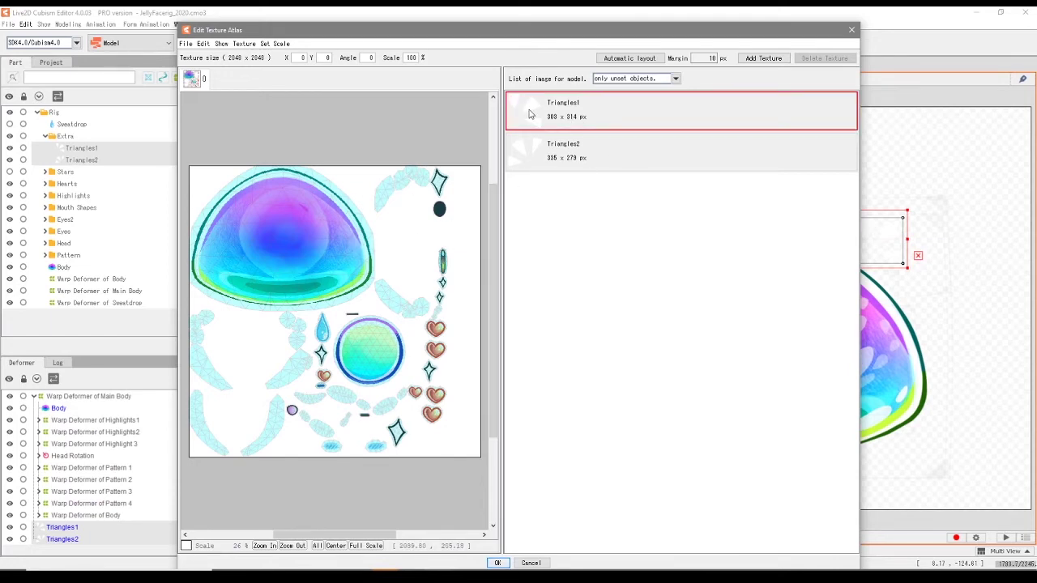
pyautogui.doubleClick(546, 128)
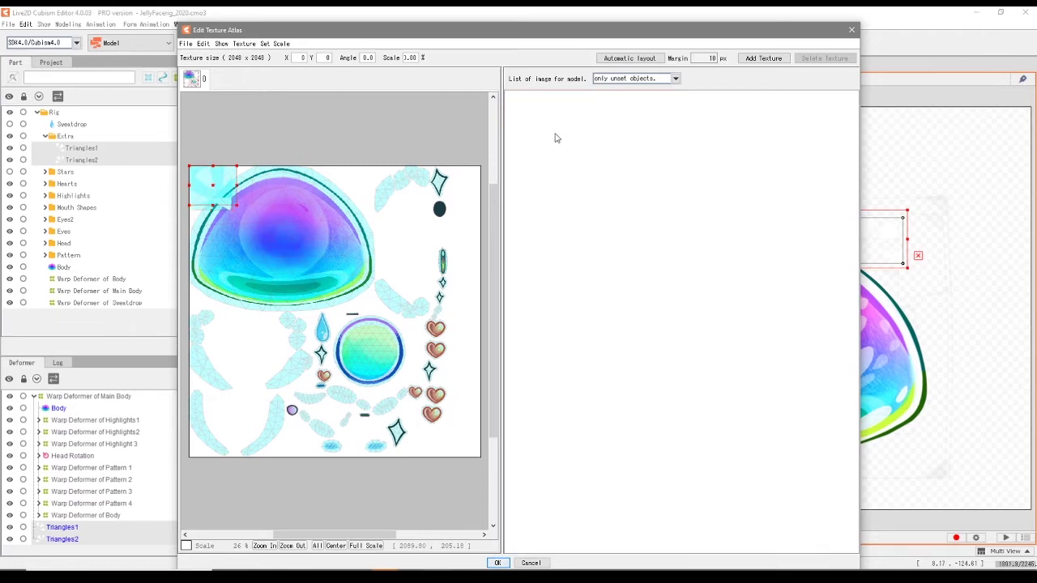
pyautogui.click(653, 61)
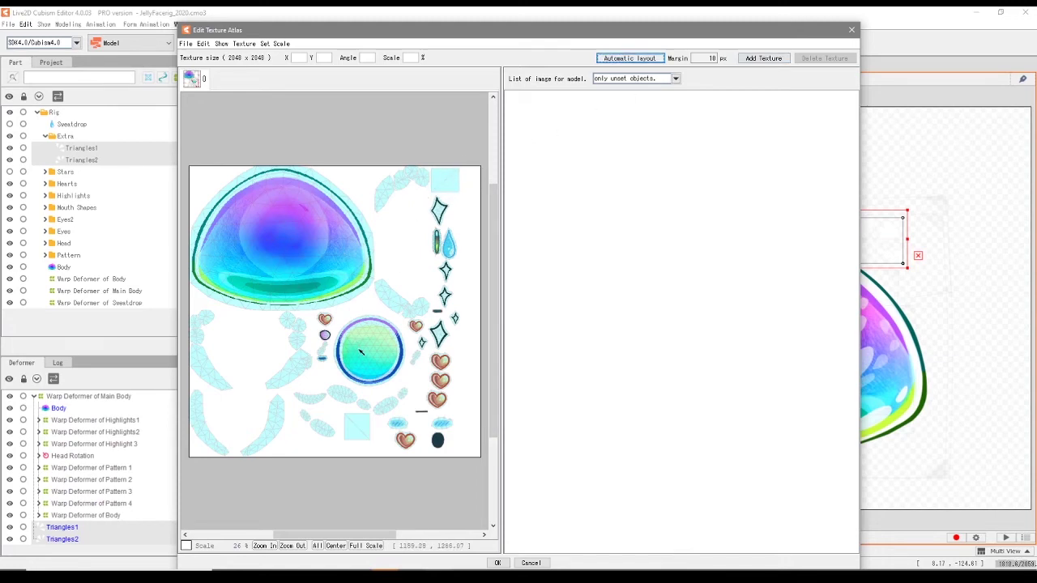
pyautogui.click(498, 564)
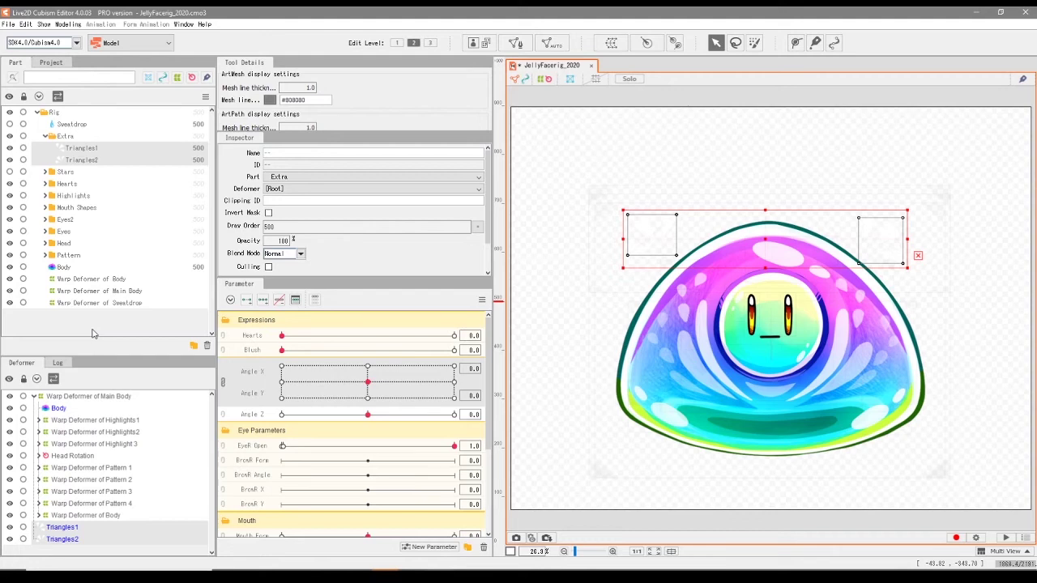
# Set Angle X to about -3.3 and Angle Y to about 4.8 on the 2D parameter pad
pyautogui.click(357, 380)
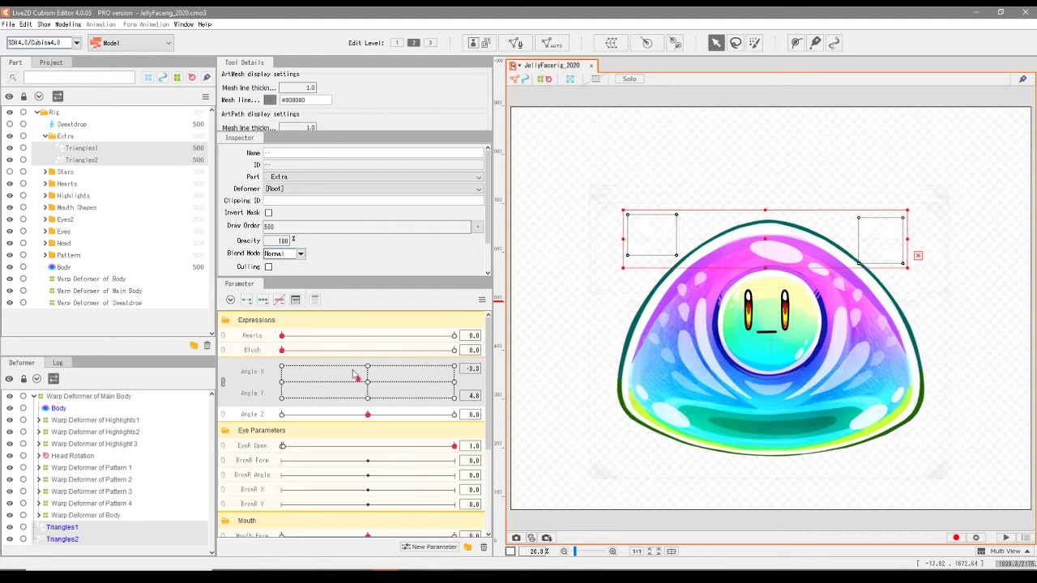